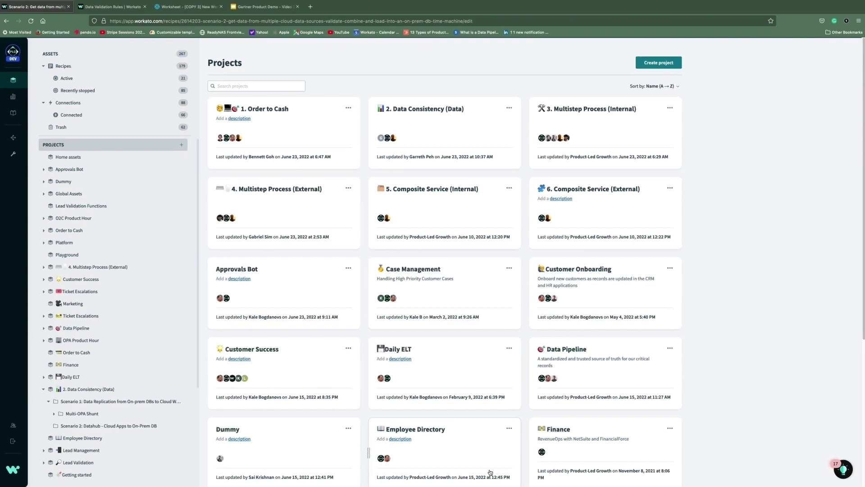
- Open the 2. Data Consistency (Data) project, show all assets, and check the G Snowflake - DEMO_DB connection
click(432, 142)
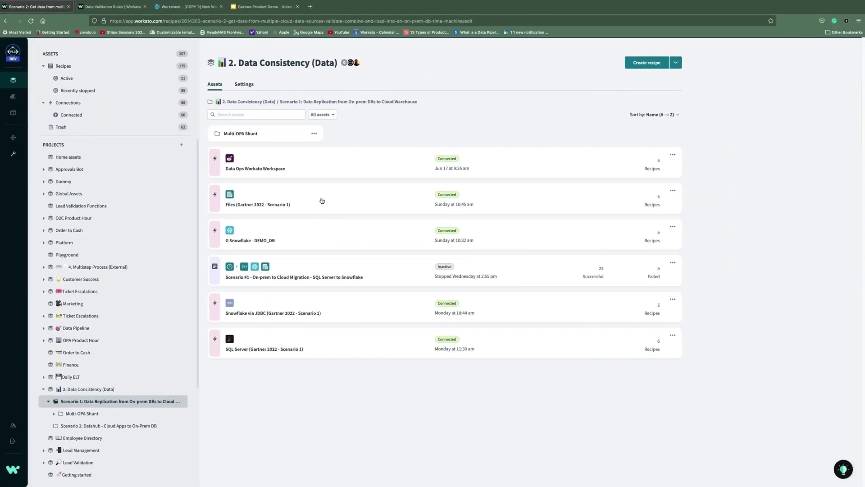
click(334, 116)
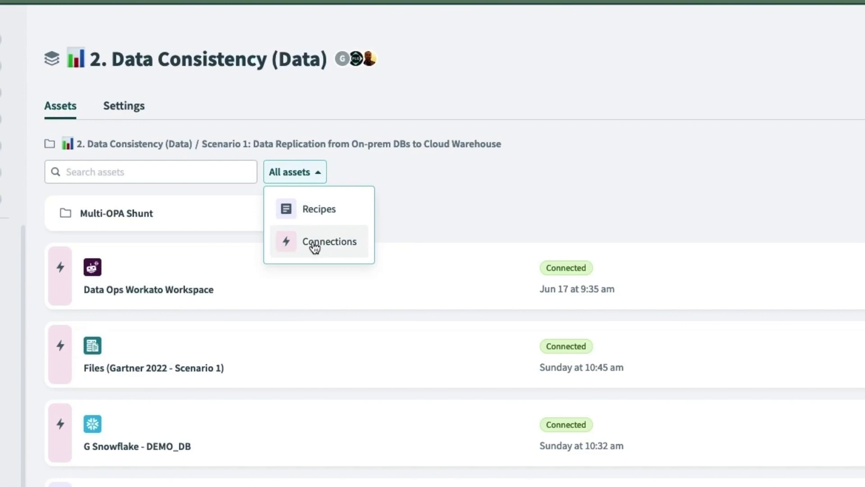
click(229, 457)
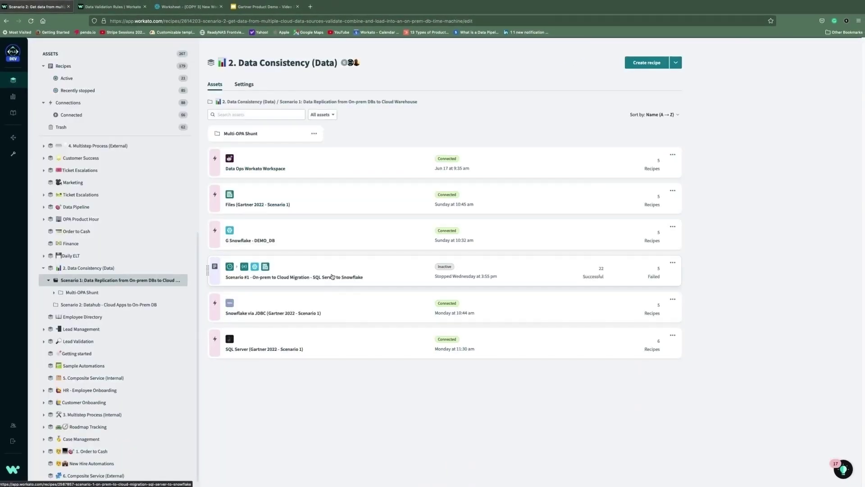
- Open the Scenario #1 migration recipe and set its trigger's time unit to Custom schedule
click(332, 276)
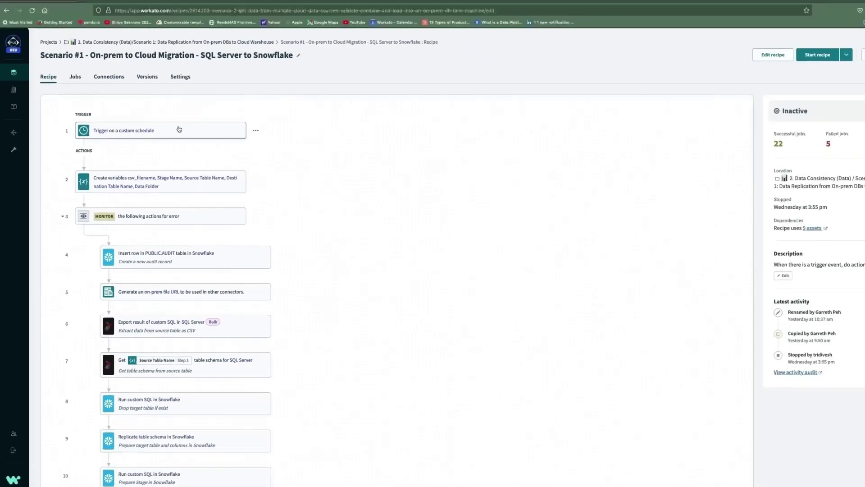
click(238, 91)
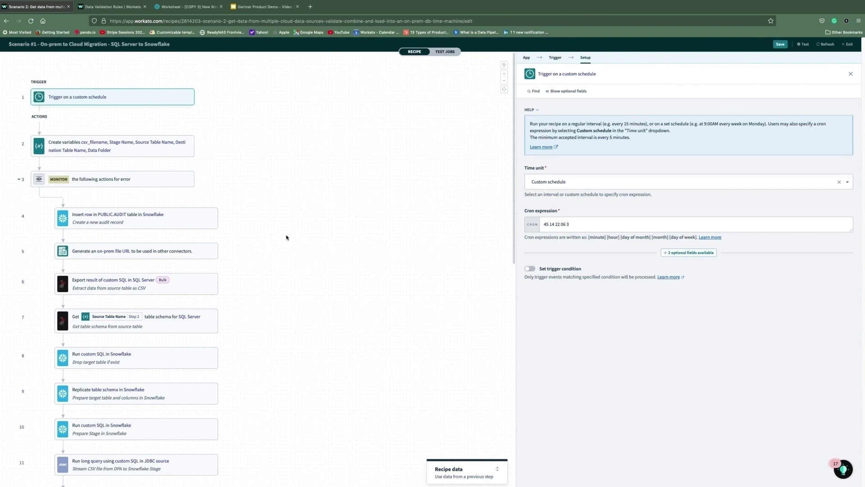
scroll(286, 237, down, 1)
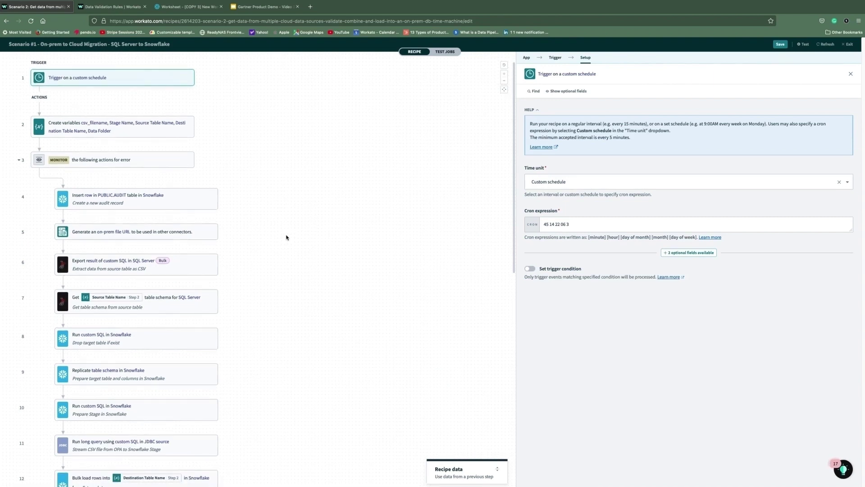
scroll(286, 238, down, 1)
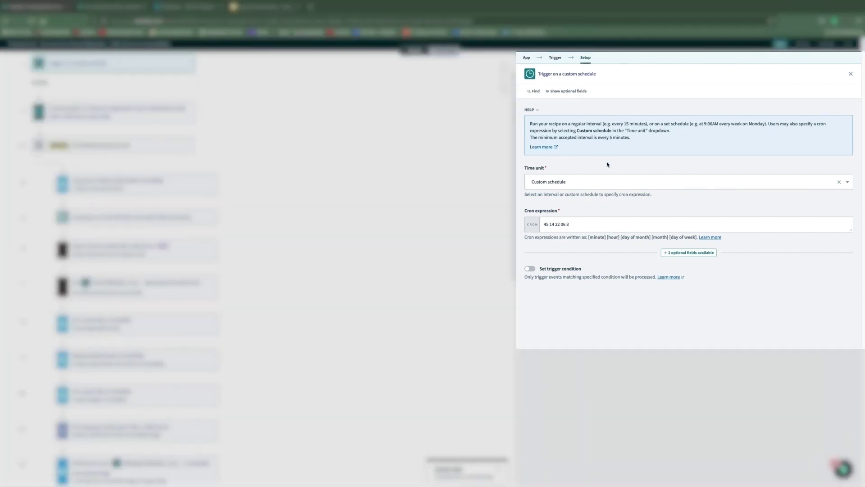
click(579, 183)
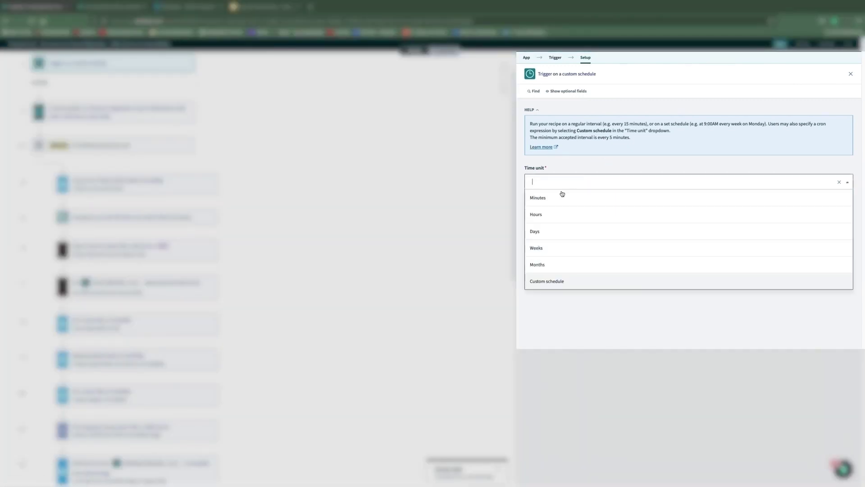
click(548, 282)
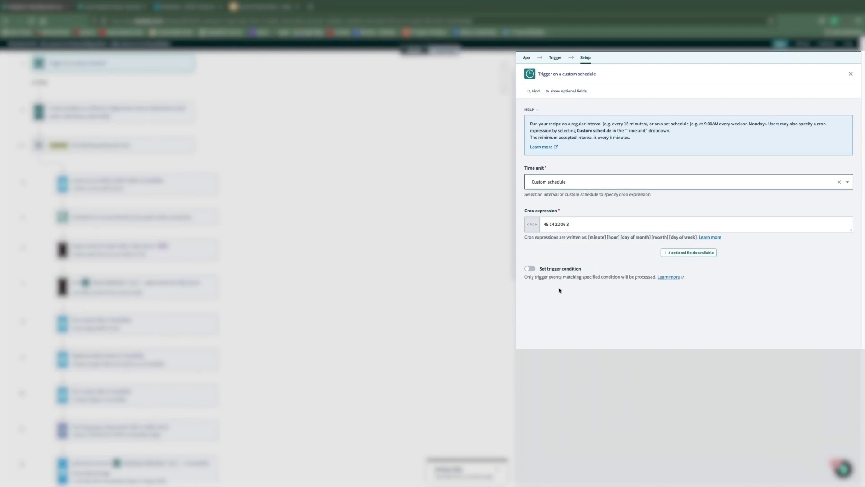
- Check the 45 14 22 06 3 cron expression, then review the PUBLIC.AUDIT insert step's settings
click(570, 224)
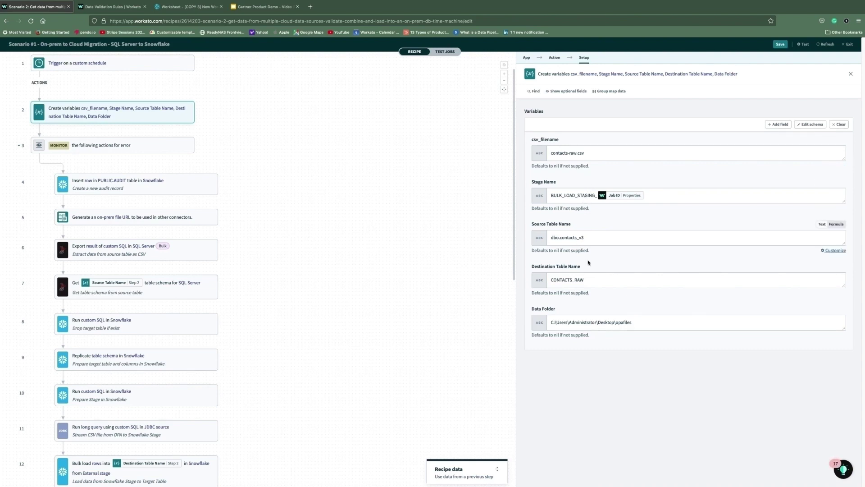
click(165, 191)
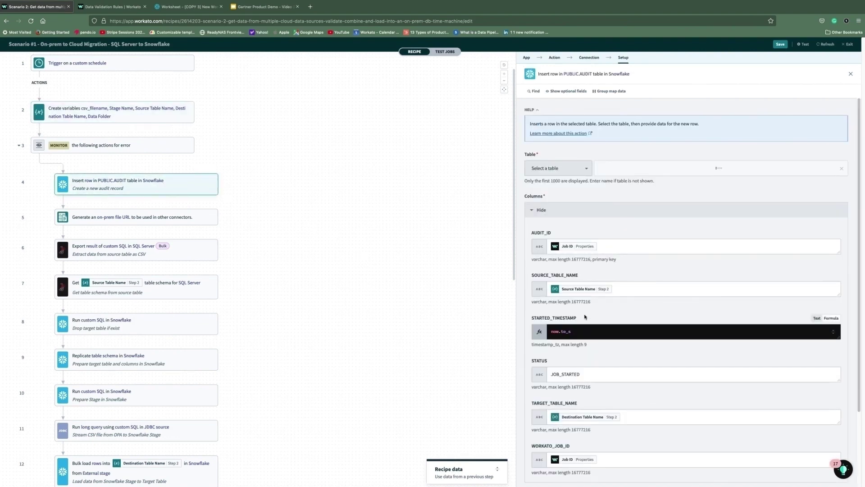
scroll(585, 317, down, 2)
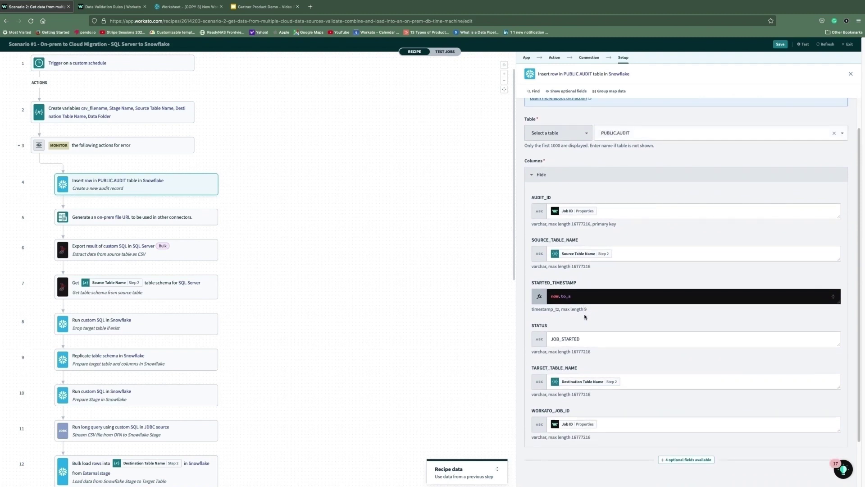
scroll(584, 317, down, 1)
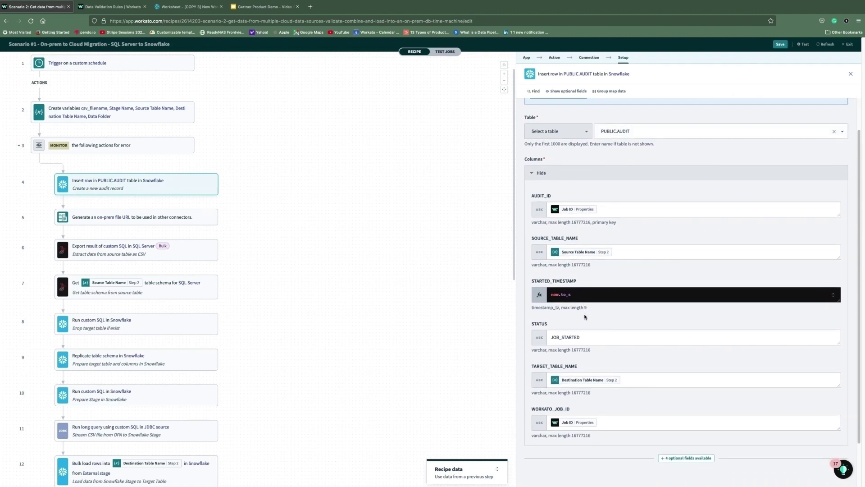
scroll(584, 317, down, 1)
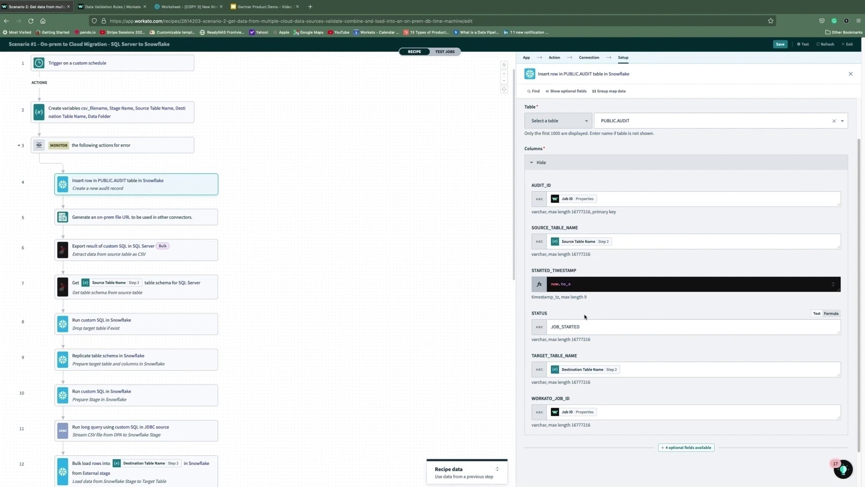
scroll(585, 317, down, 1)
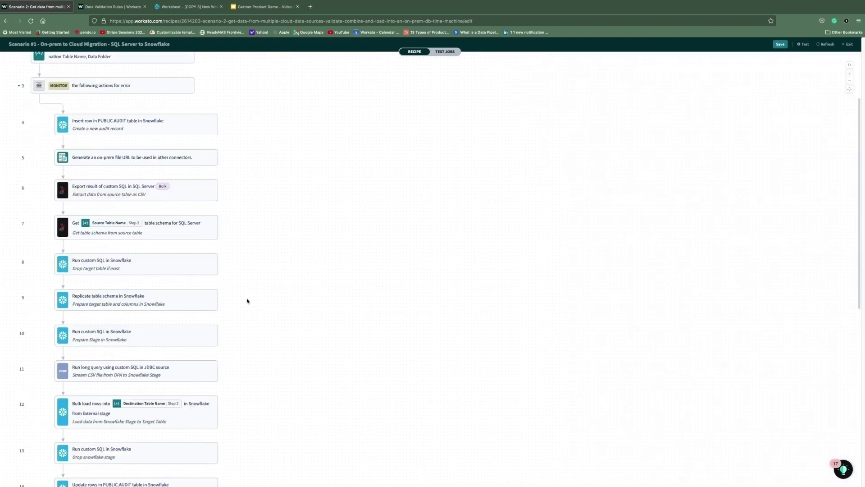
- Review the SQL Server CSV export's column delimiter choices, then step 7's Table name mapping
click(247, 300)
scroll(247, 299, down, 2)
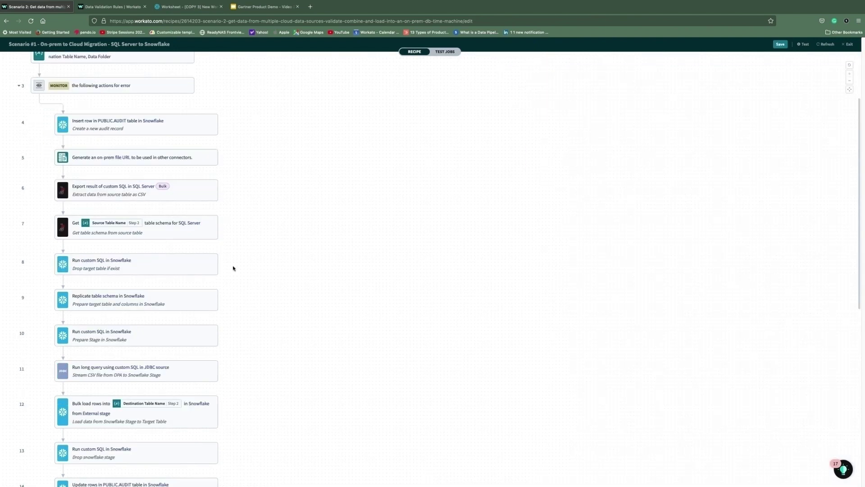
click(122, 189)
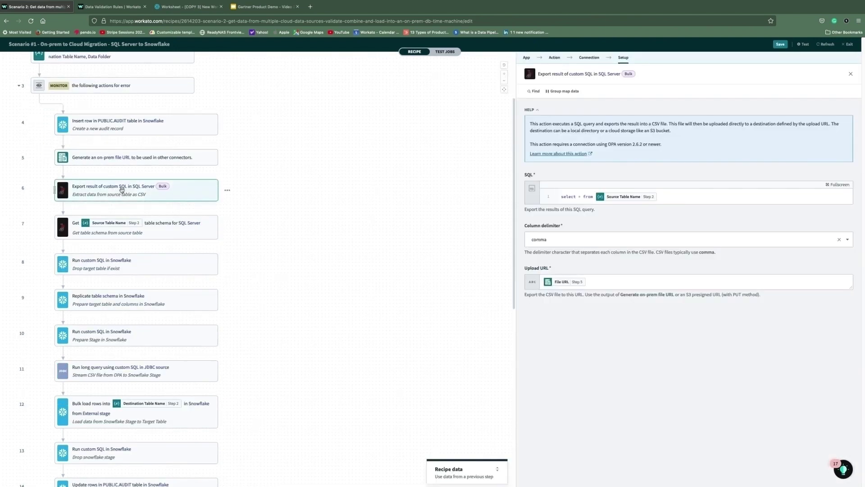
click(576, 244)
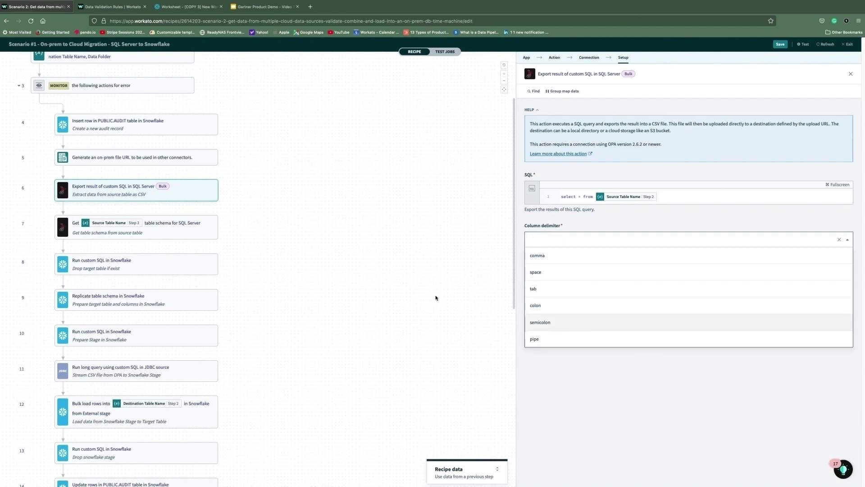
scroll(157, 180, down, 3)
click(157, 122)
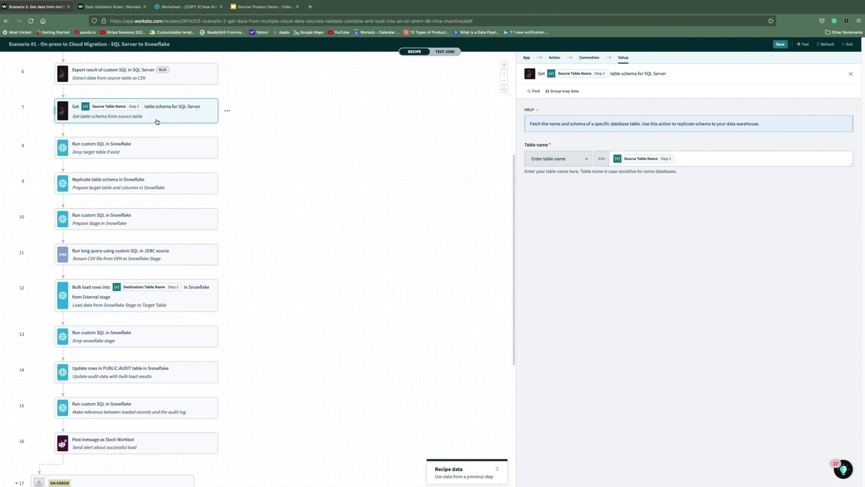
- Review steps 8–11: drop target table, replicate schema, stage preparation, and JDBC CSV-to-stage query
click(136, 153)
click(129, 185)
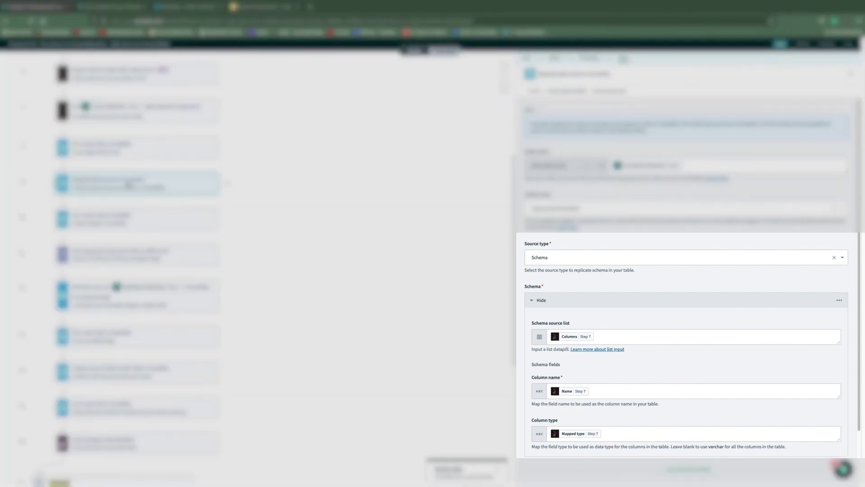
click(120, 219)
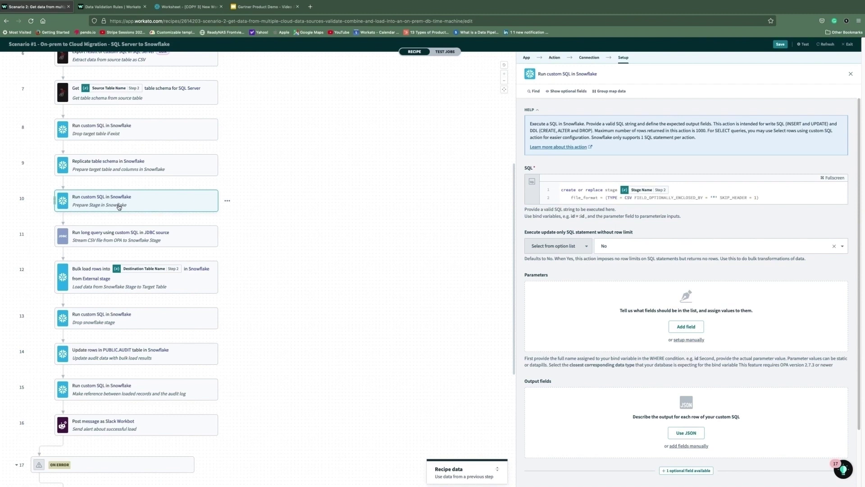
click(114, 238)
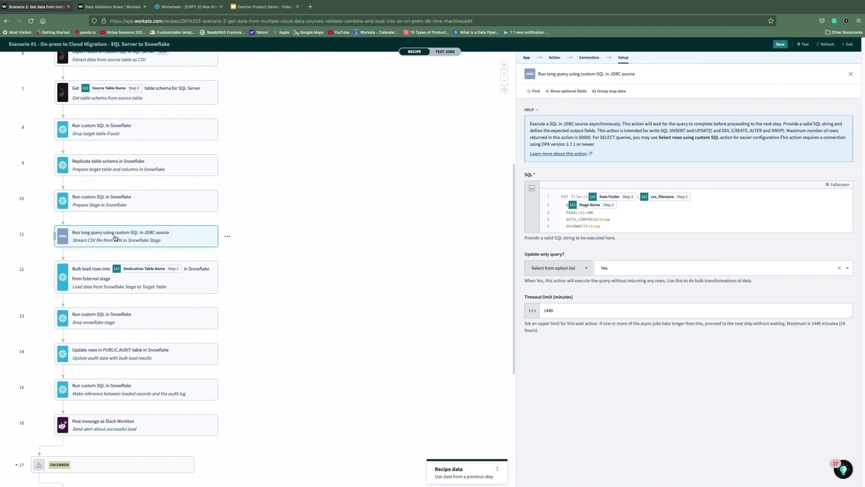
- Review the bulk load step and edit its destination Table name field
click(105, 278)
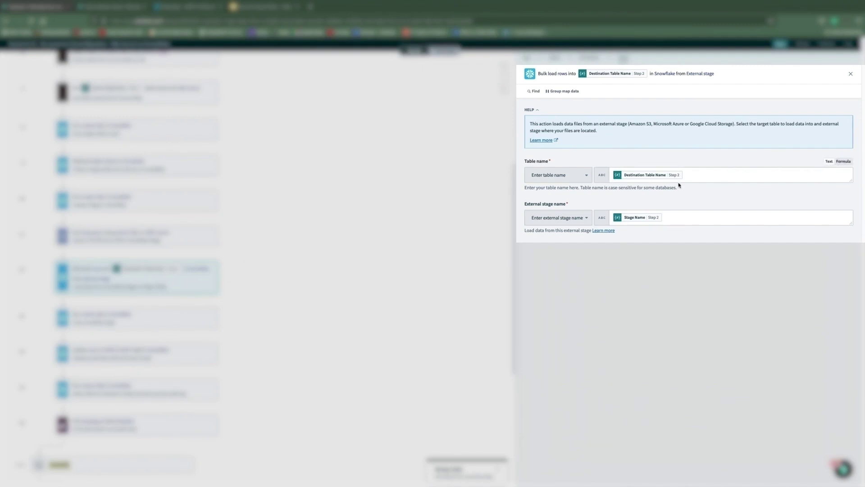
click(698, 177)
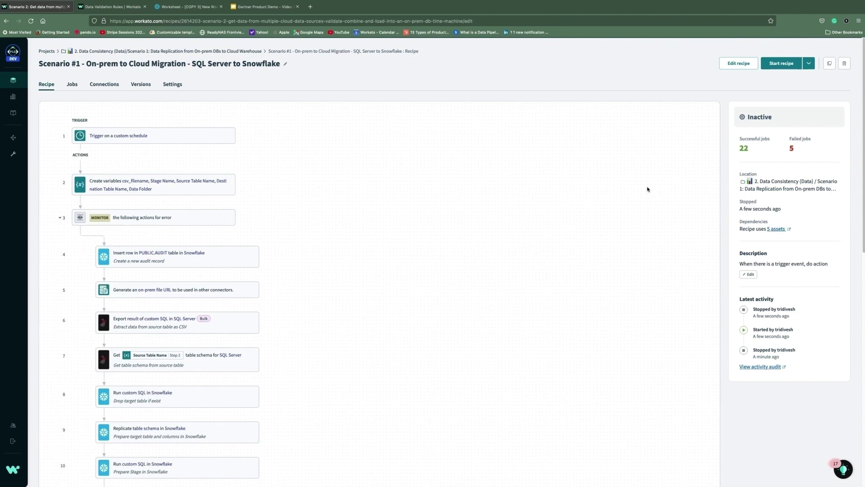
- Start the recipe, filter its jobs to Successful, and open the latest successful job
click(781, 63)
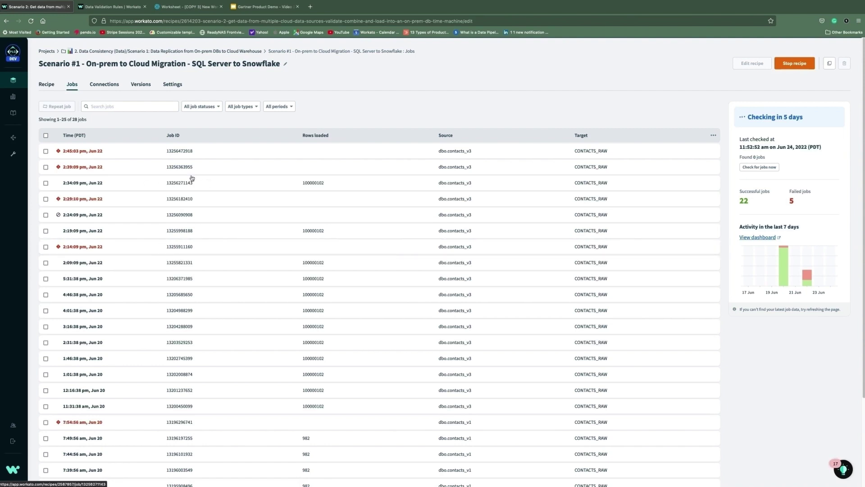
click(209, 109)
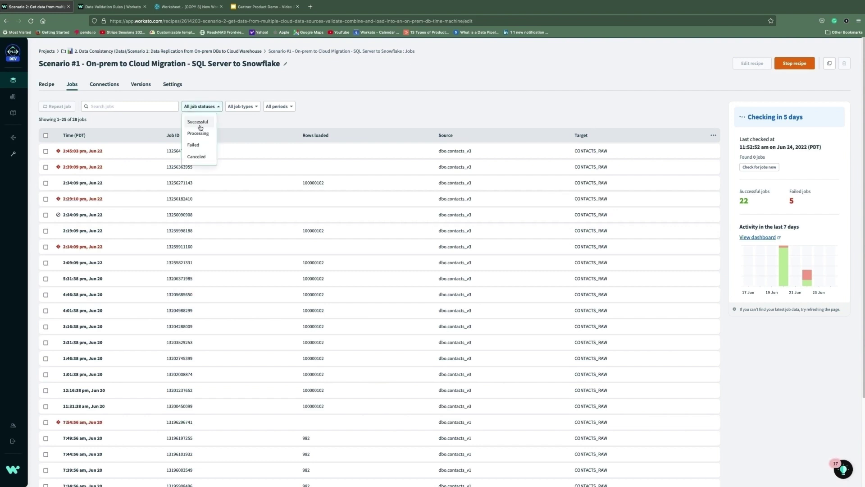
click(201, 126)
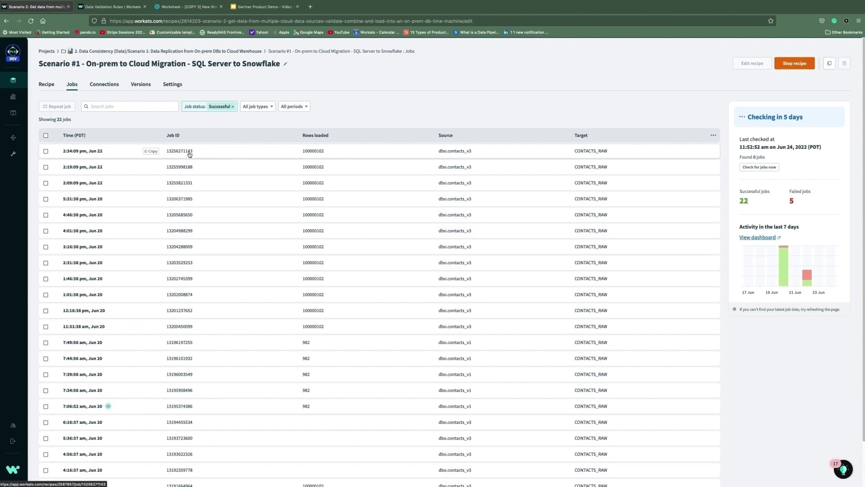
click(189, 152)
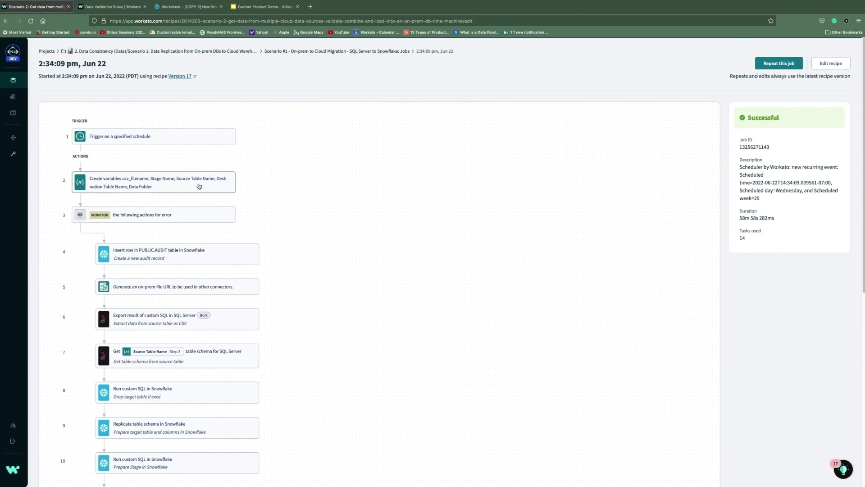
- Inspect the job's variables output and the audit record columns being inserted
click(200, 191)
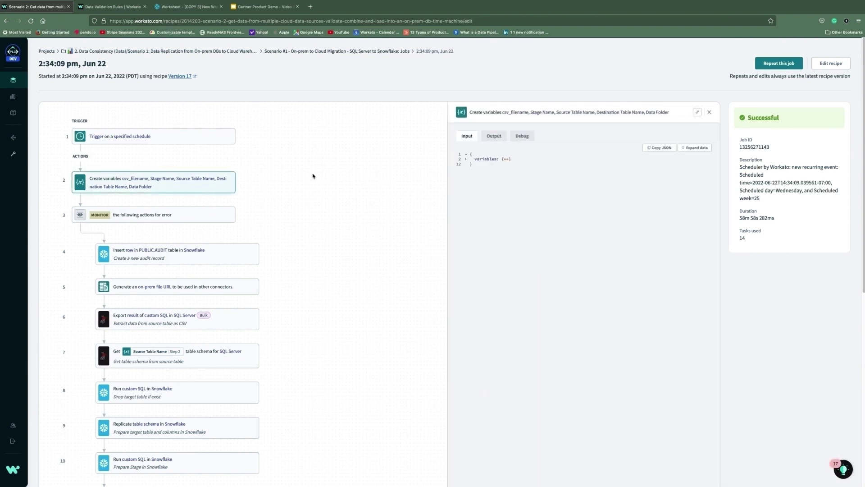
click(496, 137)
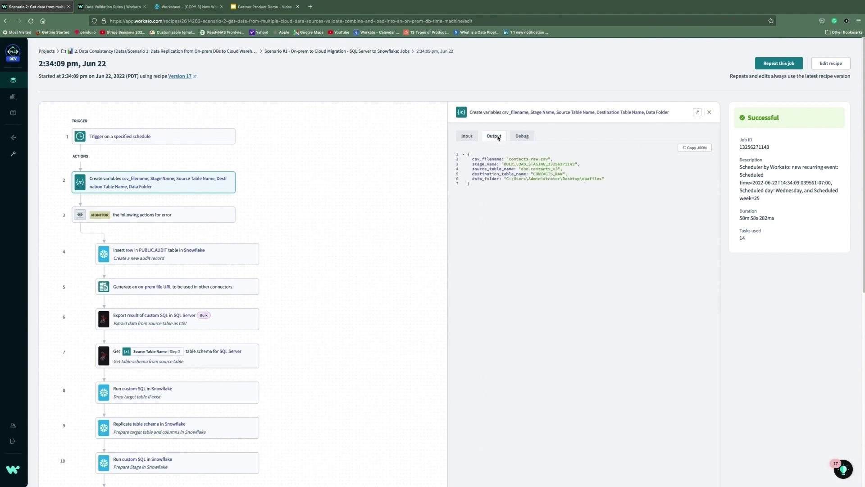
click(190, 259)
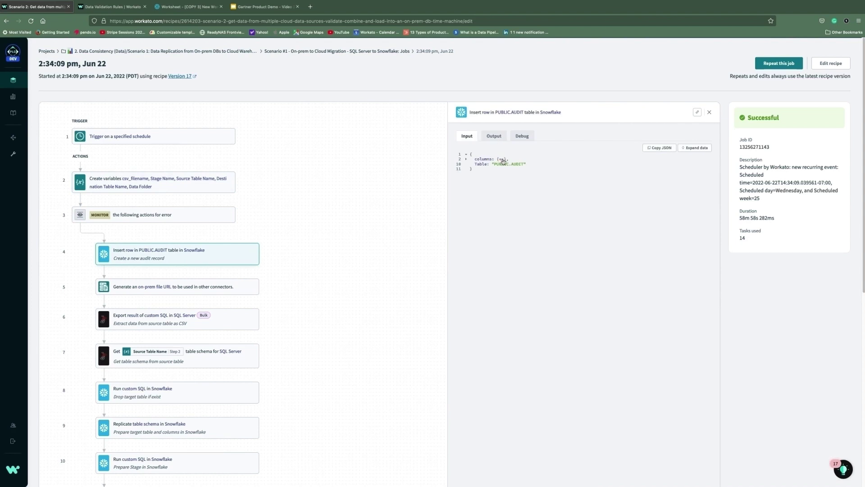
click(503, 160)
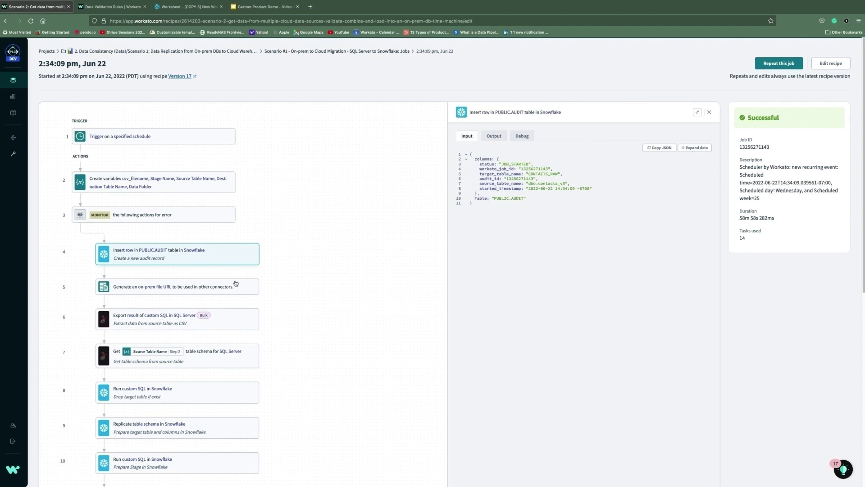
- Confirm 100000102 rows exported from SQL Server and bulk loaded into CONTACTS_RAW with zero errors
click(176, 324)
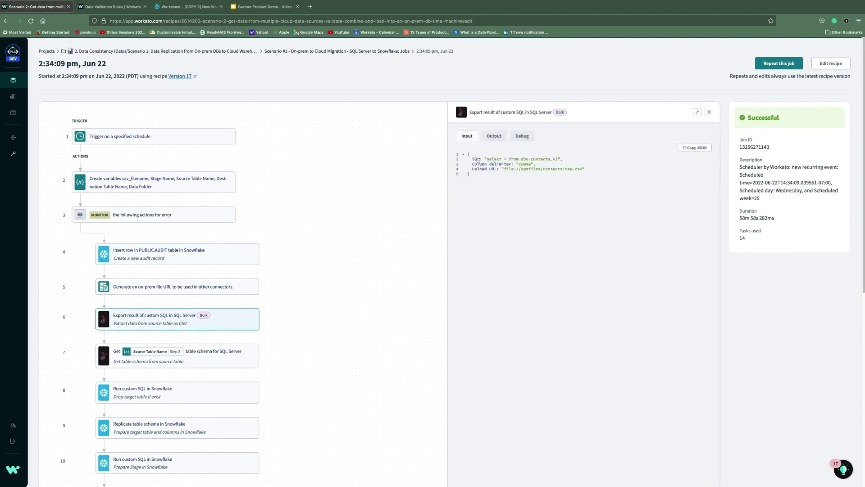
click(495, 137)
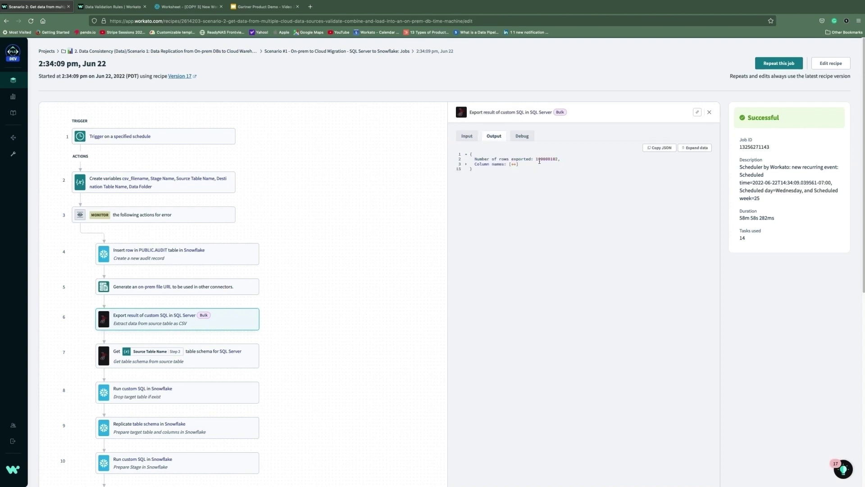
click(514, 164)
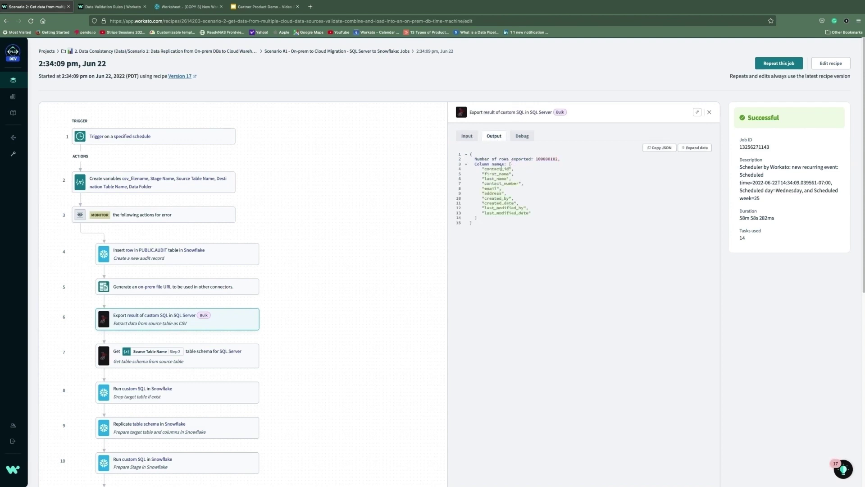
scroll(257, 322, down, 5)
click(243, 289)
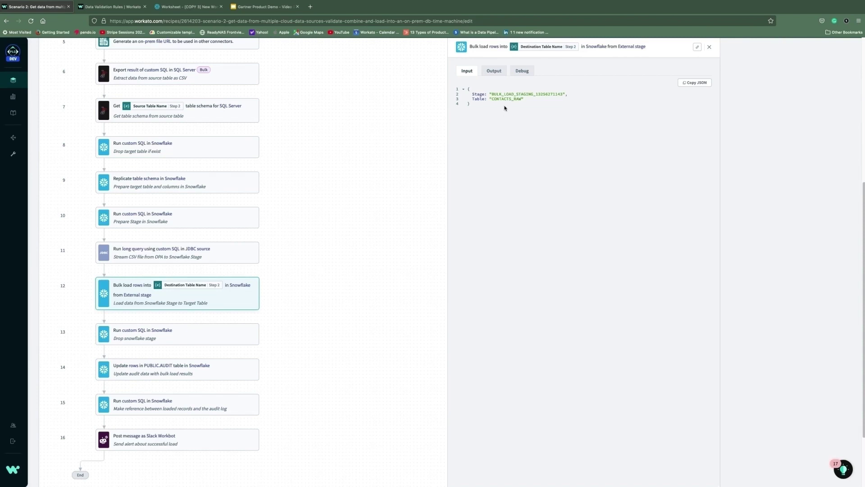
click(499, 75)
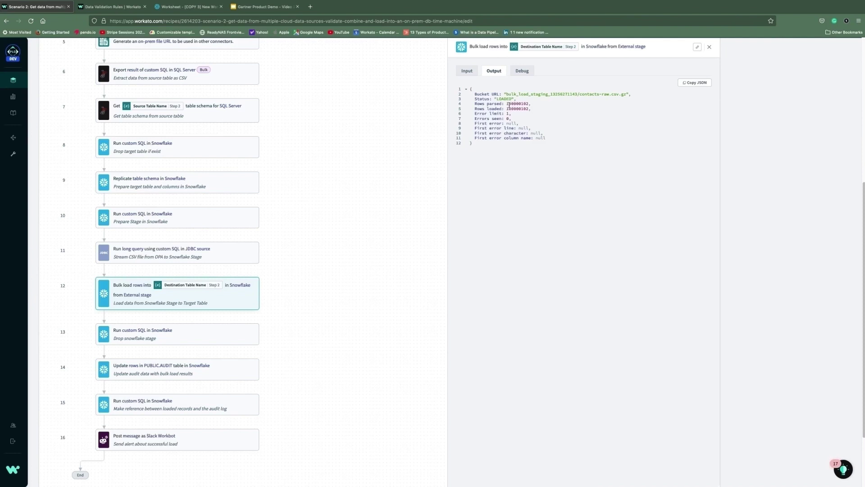
scroll(387, 161, up, 5)
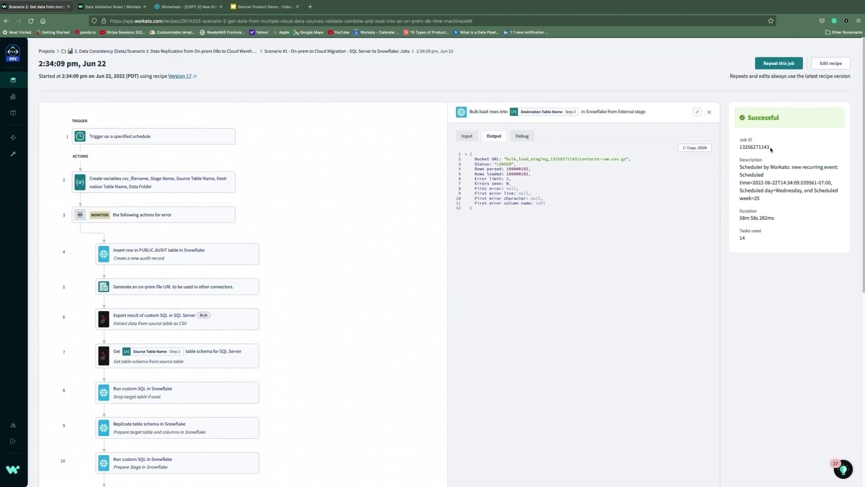
- Copy the job ID into the worksheet's count query
drag(771, 147, 740, 150)
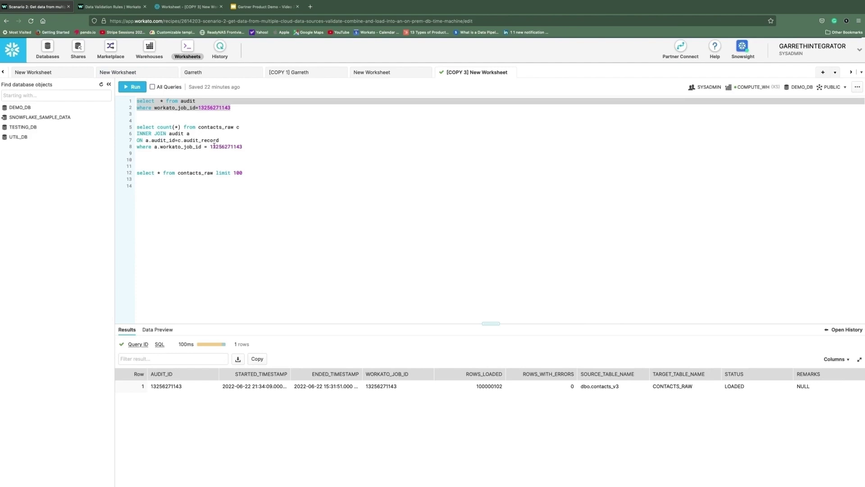
click(214, 146)
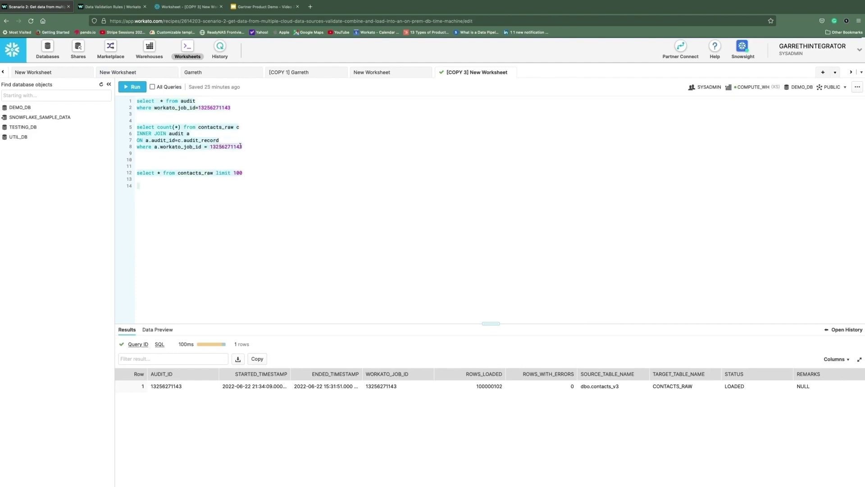
double_click(226, 146)
click(248, 146)
- Run the count query (100000102 rows) and the select * from contacts_raw limit 100 preview
drag(249, 146, 144, 126)
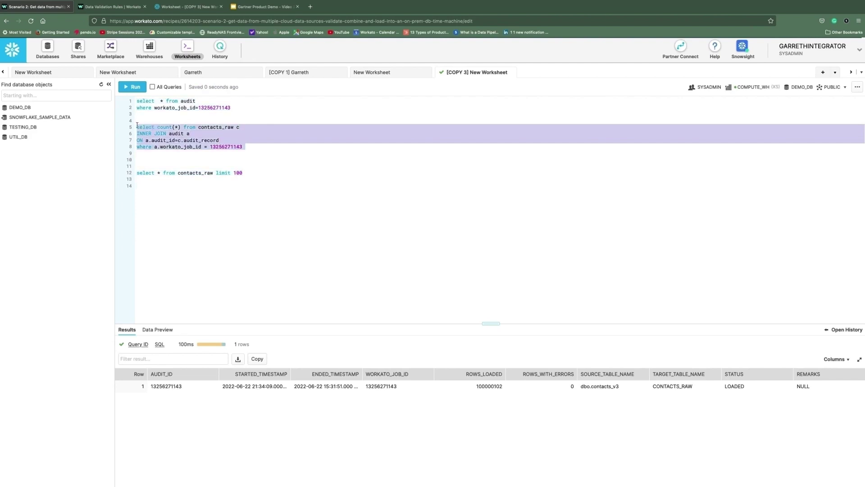
click(132, 88)
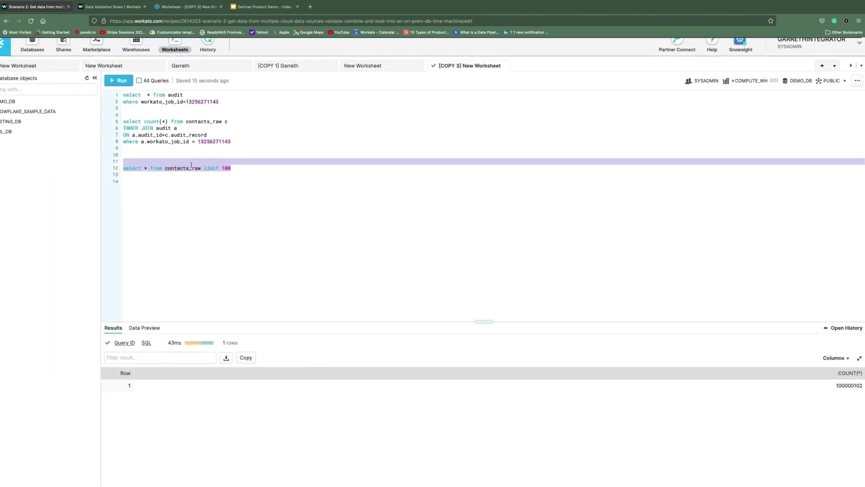
drag(244, 173, 115, 172)
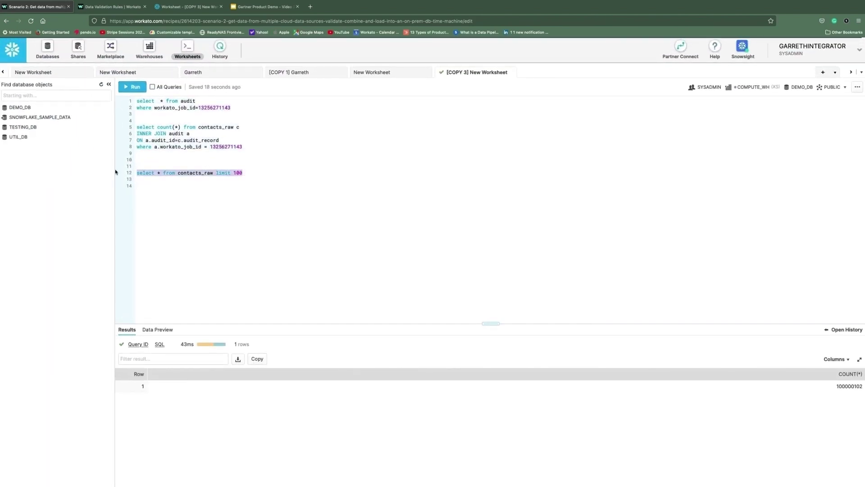
click(134, 87)
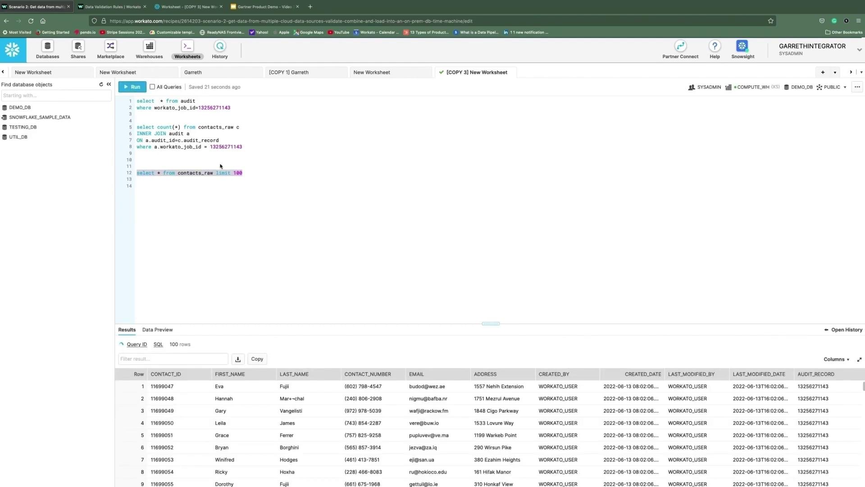